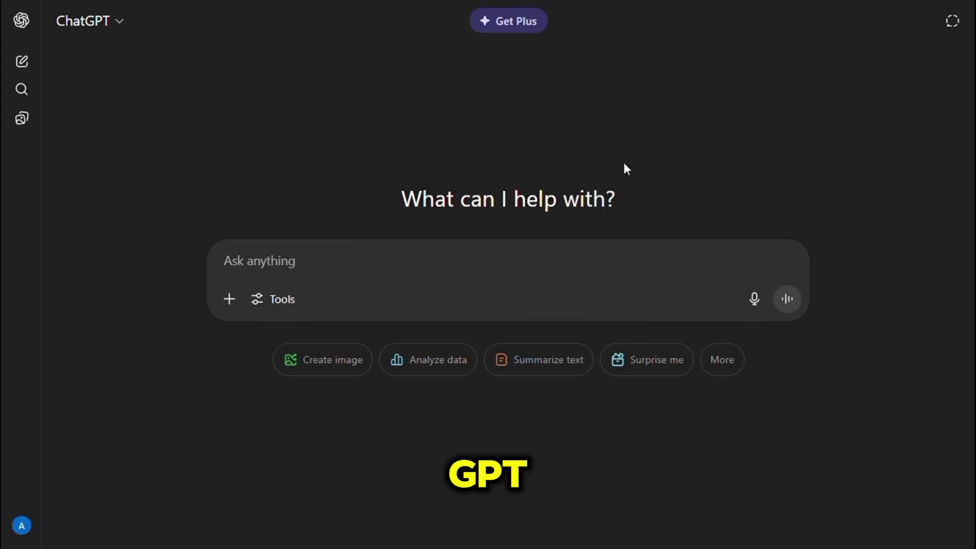
Step: Ask ChatGPT for 10 unique one-word news channel names
{"action": "type", "text": "Gve me 10 unique news channel name in one word"}
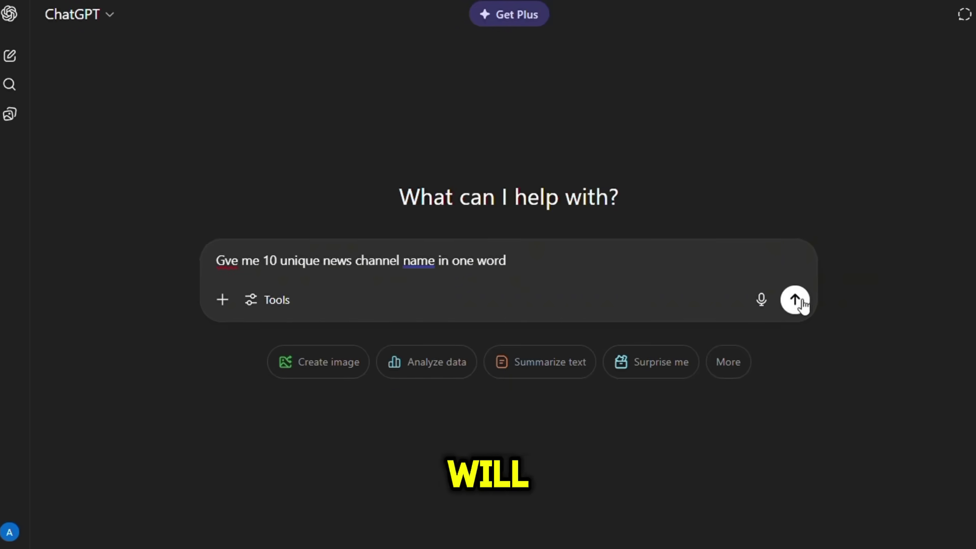
{"action": "left_click", "coordinate": [796, 301]}
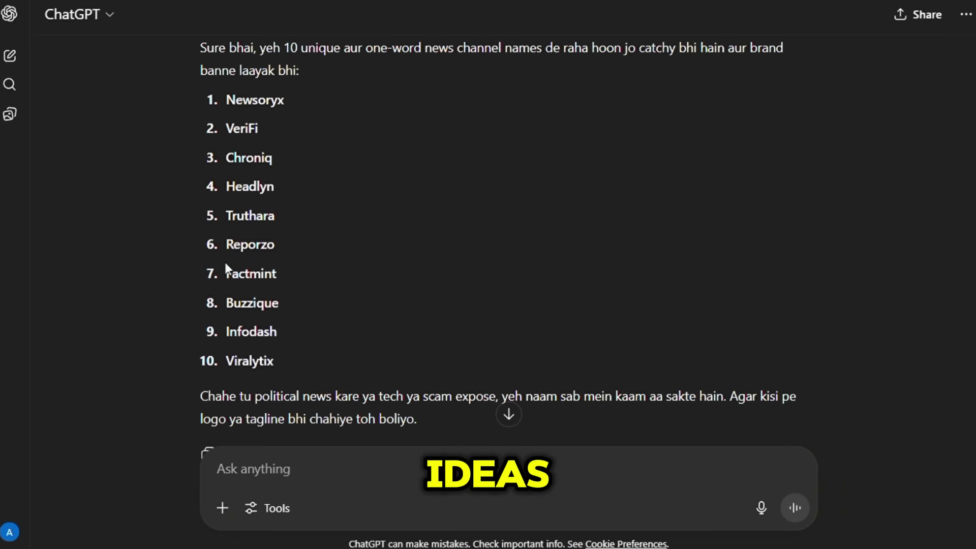
{"action": "left_click", "coordinate": [339, 289]}
{"action": "scroll", "coordinate": [339, 289], "scroll_direction": "down", "scroll_amount": 2}
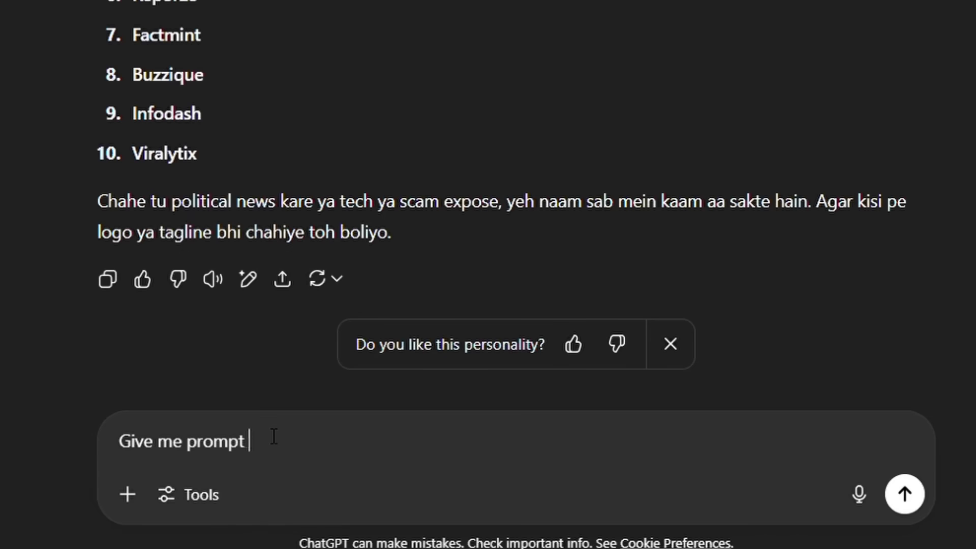
Step: Request a logo-generation prompt for the name "Factmint" and select the returned prompt
{"action": "type", "text": "name"}
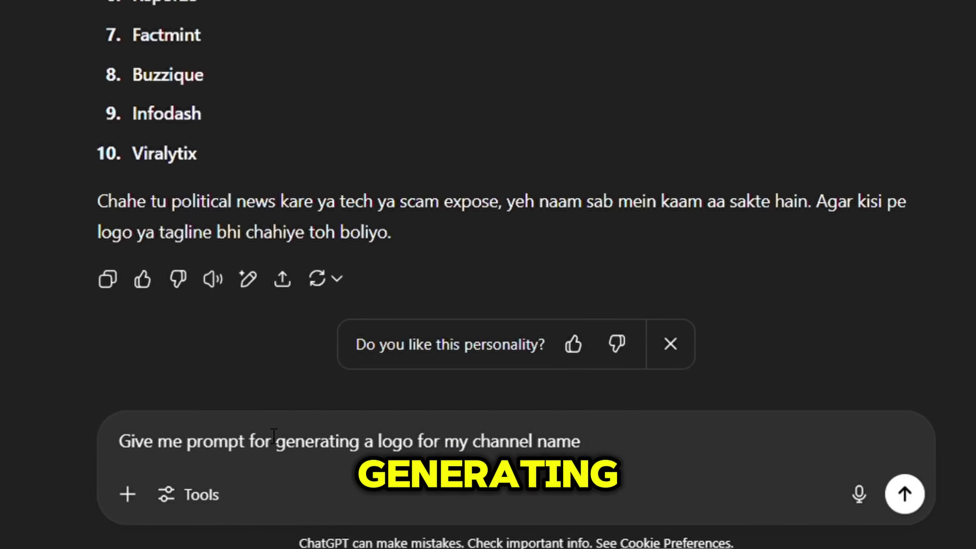
{"action": "left_click_drag", "start_coordinate": [203, 35], "coordinate": [117, 37]}
{"action": "key", "text": "ctrl+c"}
{"action": "left_click", "coordinate": [613, 438]}
{"action": "type", "text": "\""}
{"action": "key", "text": "ctrl+v"}
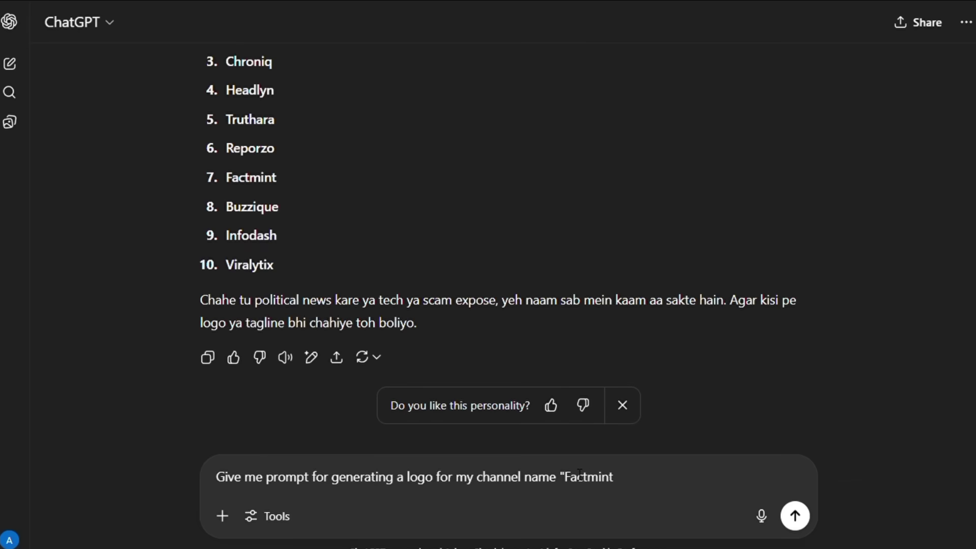
{"action": "type", "text": "\""}
{"action": "key", "text": "Return"}
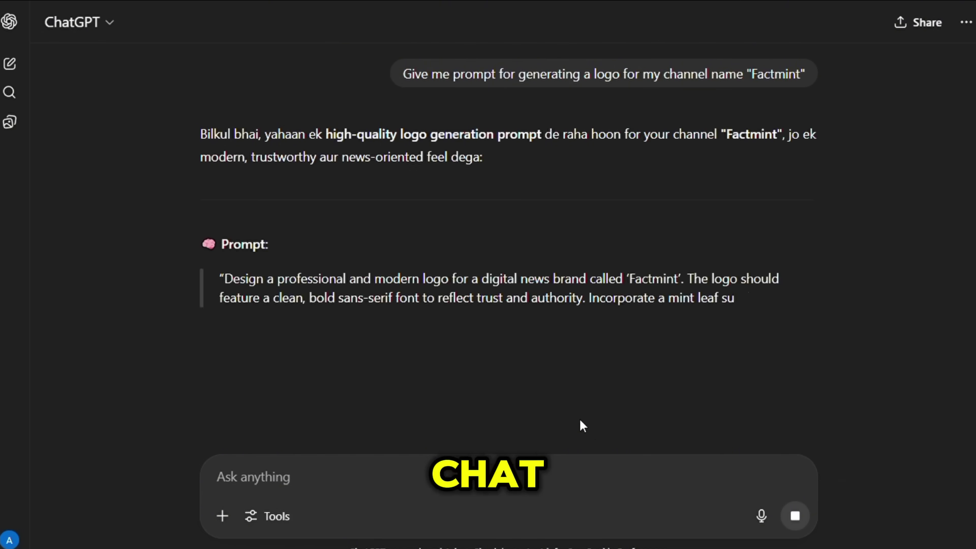
{"action": "left_click_drag", "start_coordinate": [220, 213], "coordinate": [543, 317]}
{"action": "key", "text": "ctrl+c"}
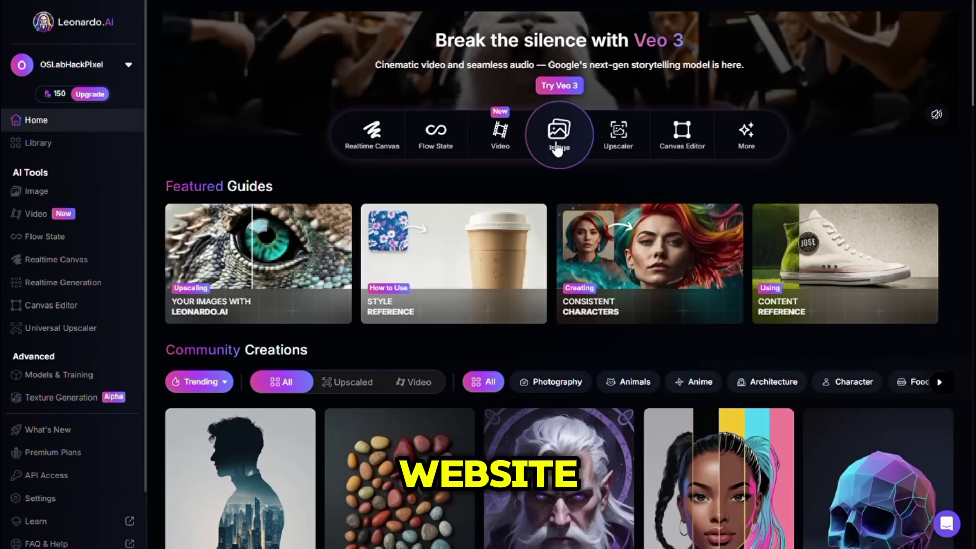
Step: Paste the Factmint logo prompt into Leonardo's Image tool and generate four logos with Flux Schnell
{"action": "left_click", "coordinate": [558, 147]}
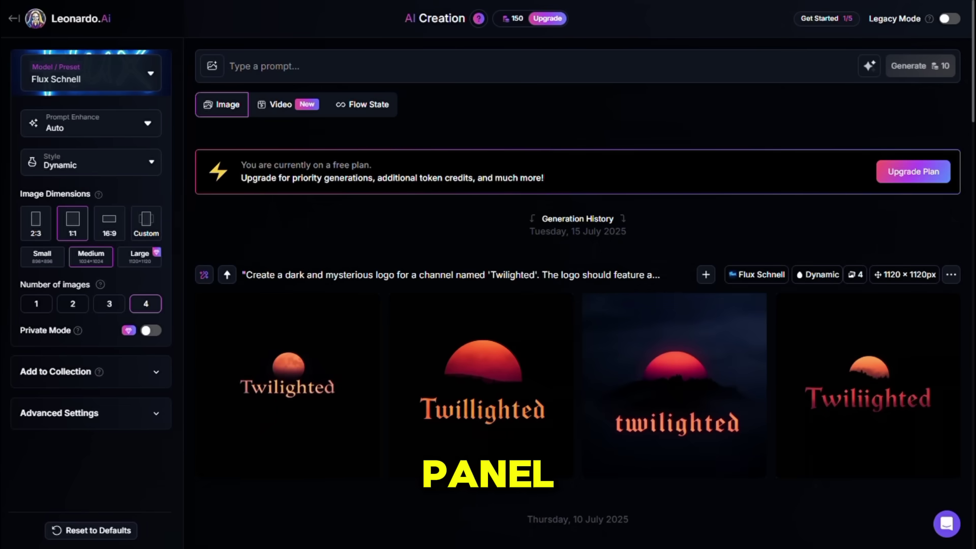
{"action": "left_click", "coordinate": [262, 72]}
{"action": "key", "text": "ctrl+v"}
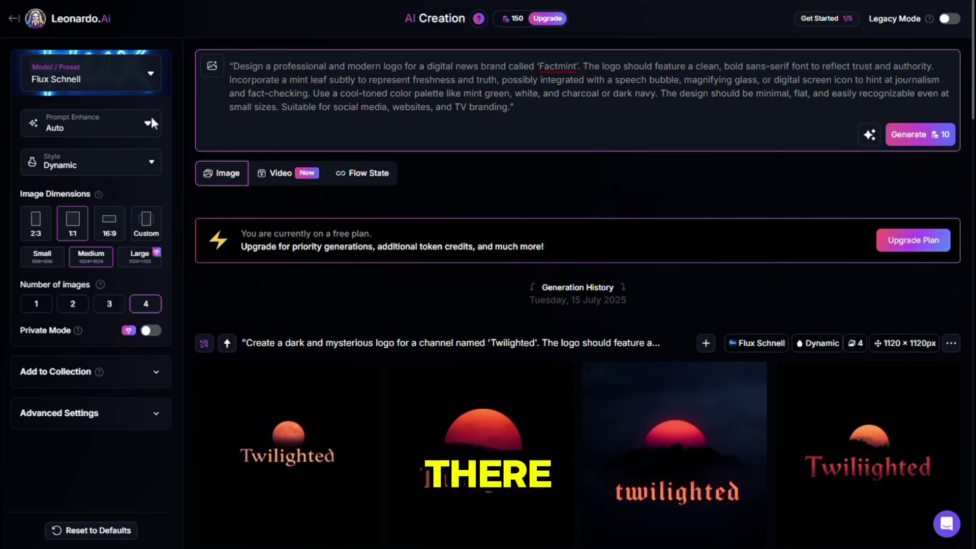
{"action": "left_click", "coordinate": [112, 79]}
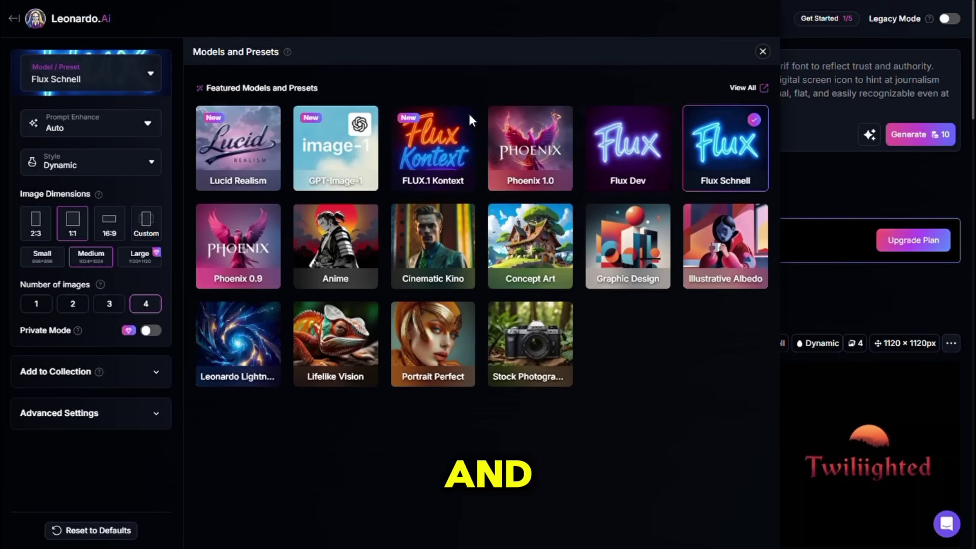
{"action": "left_click", "coordinate": [763, 51]}
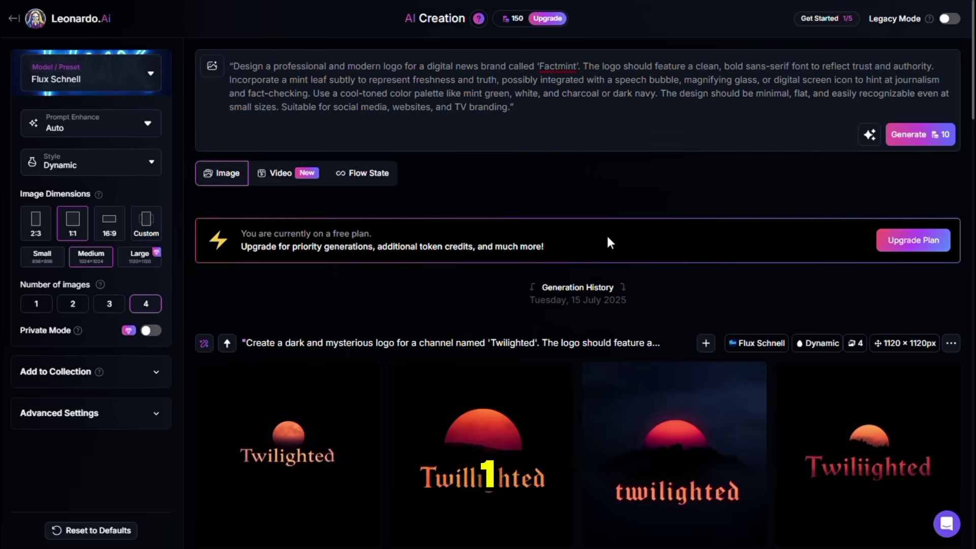
{"action": "left_click", "coordinate": [913, 137]}
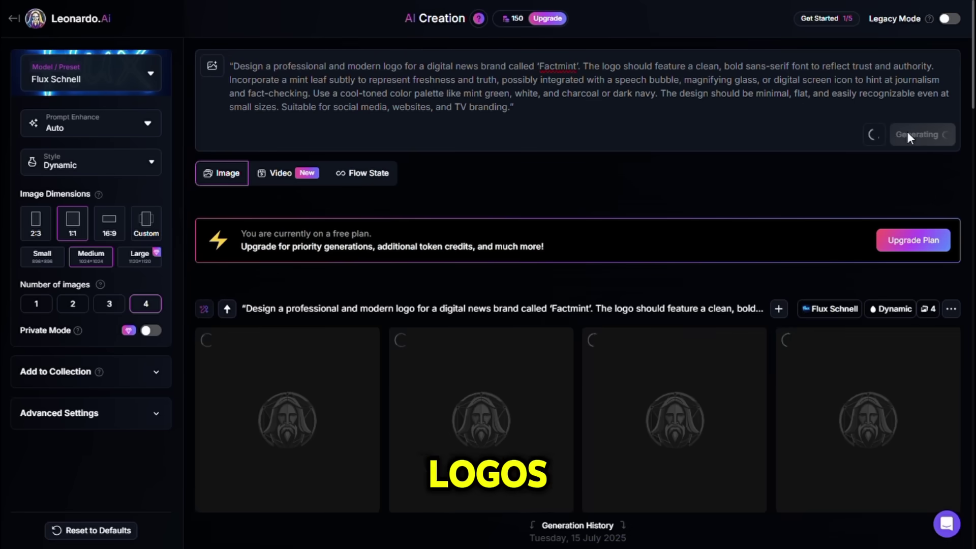
{"action": "scroll", "coordinate": [743, 197], "scroll_direction": "down", "scroll_amount": 1}
{"action": "scroll", "coordinate": [742, 198], "scroll_direction": "down", "scroll_amount": 2}
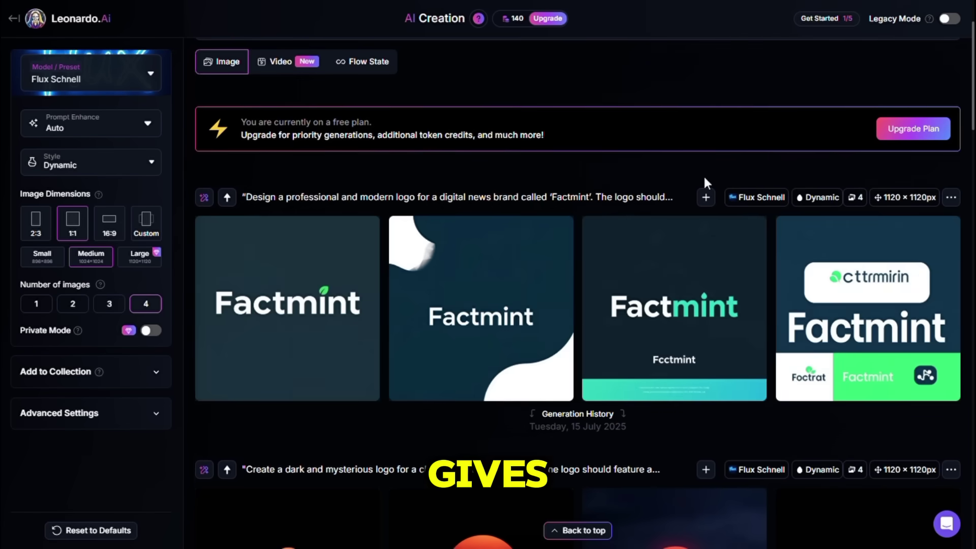
{"action": "mouse_move", "coordinate": [681, 252]}
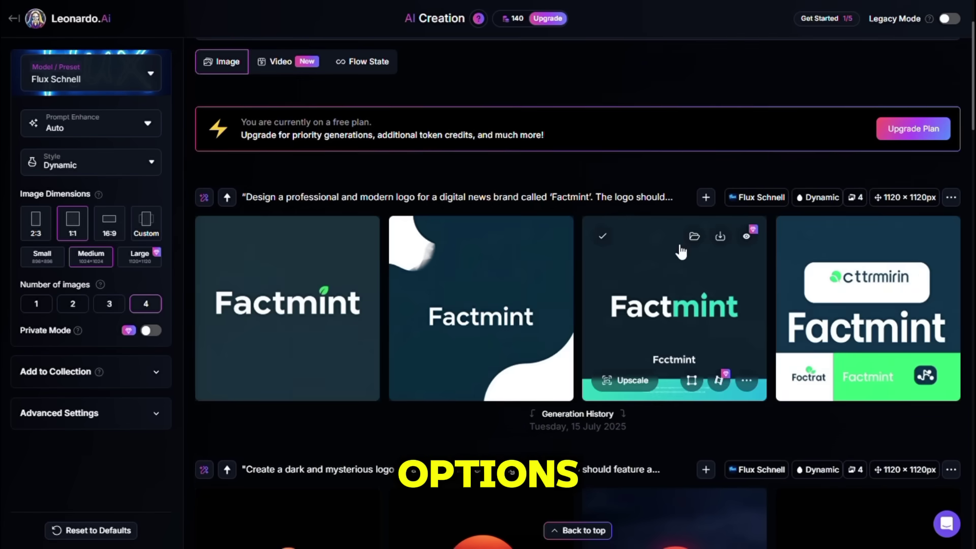
{"action": "mouse_move", "coordinate": [534, 254]}
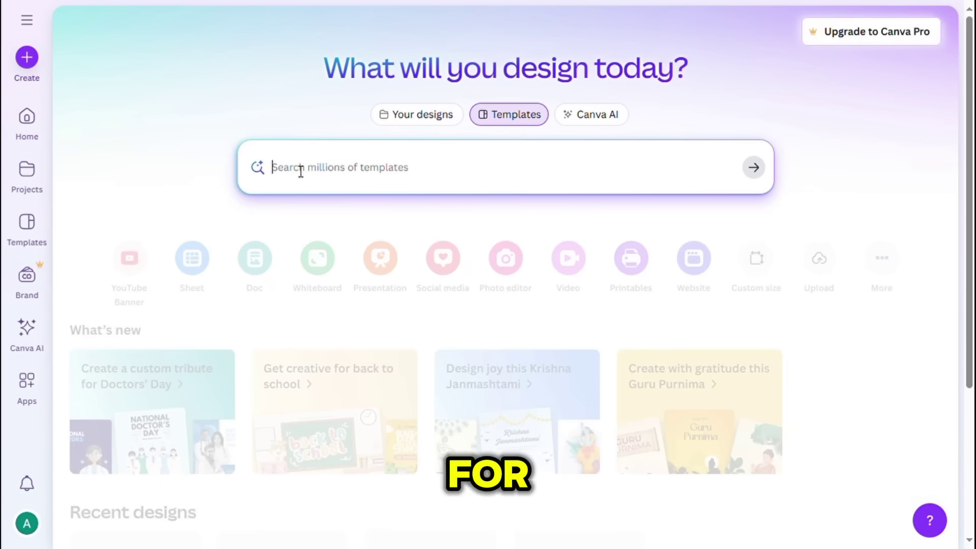
Step: Search Canva templates for "youtube banner" and browse the results
{"action": "left_click", "coordinate": [294, 168]}
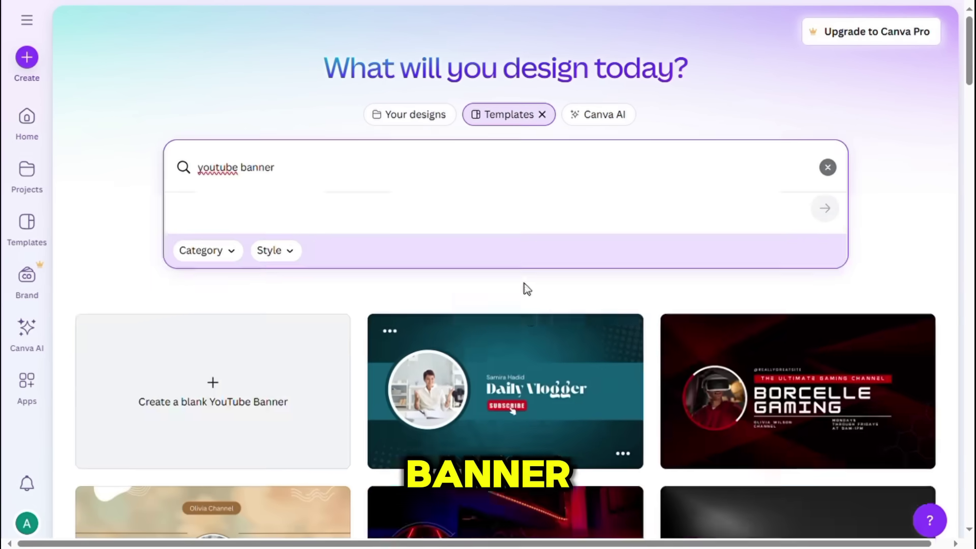
{"action": "scroll", "coordinate": [527, 289], "scroll_direction": "down", "scroll_amount": 2}
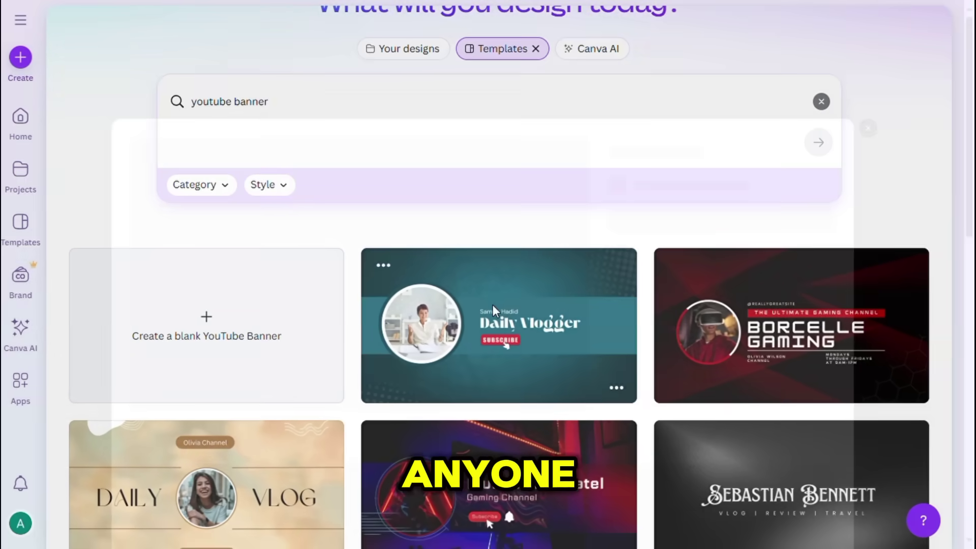
Step: Open the Daily Vlogger template and delete all its elements and background, leaving a blank banner
{"action": "left_click", "coordinate": [492, 308]}
{"action": "left_click", "coordinate": [694, 191]}
{"action": "left_click_drag", "start_coordinate": [179, 93], "coordinate": [849, 472]}
{"action": "key", "text": "Delete"}
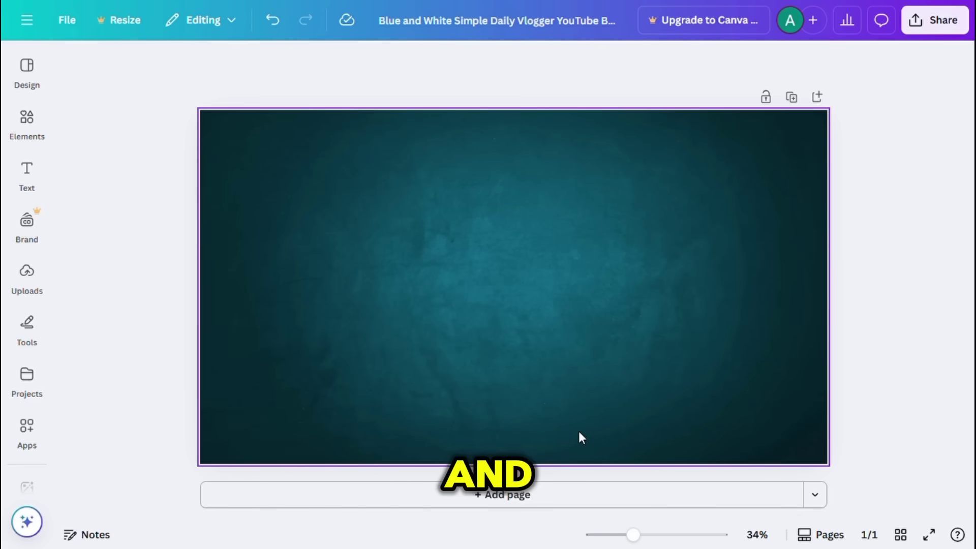
{"action": "key", "text": "Delete"}
{"action": "left_click", "coordinate": [27, 173]}
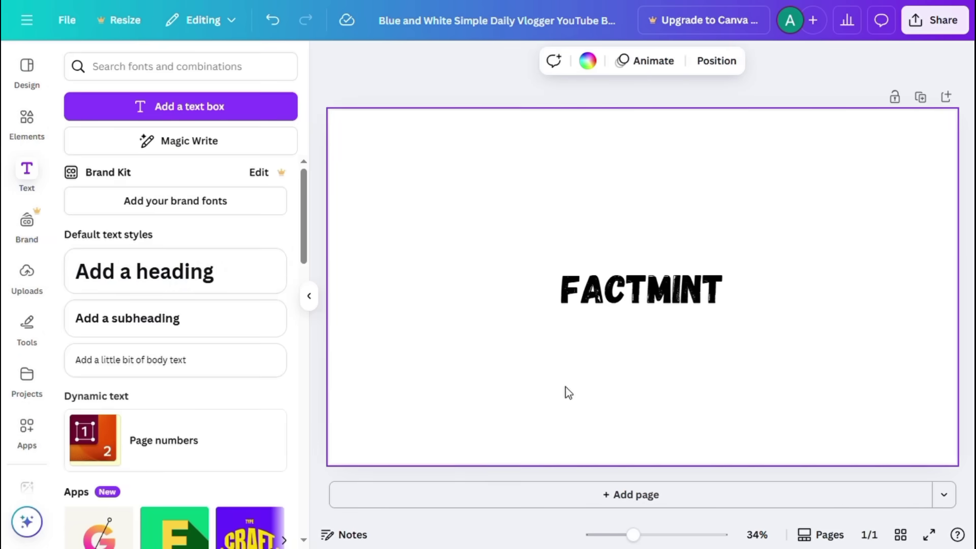
Step: Download the FACTMINT banner as a PNG file
{"action": "left_click", "coordinate": [934, 20]}
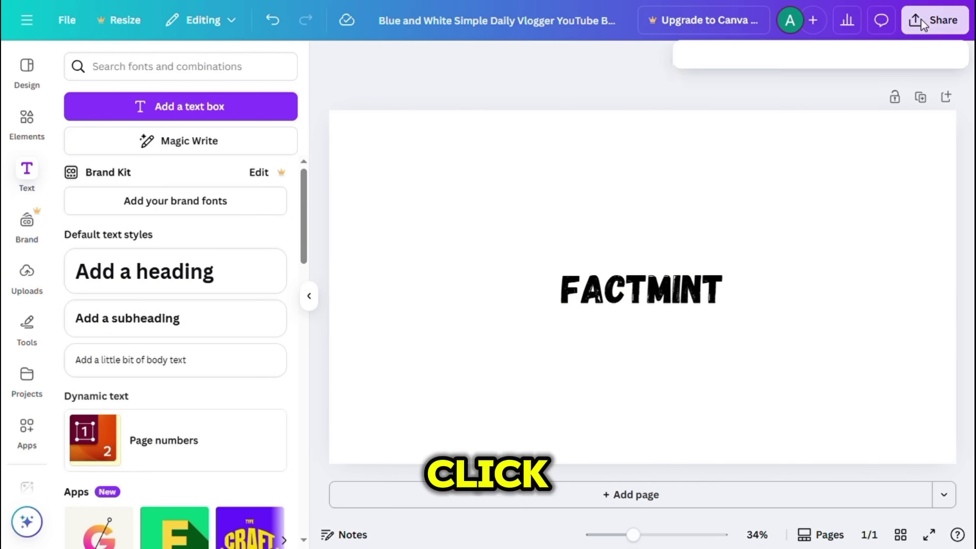
{"action": "left_click", "coordinate": [716, 316]}
{"action": "left_click", "coordinate": [709, 125]}
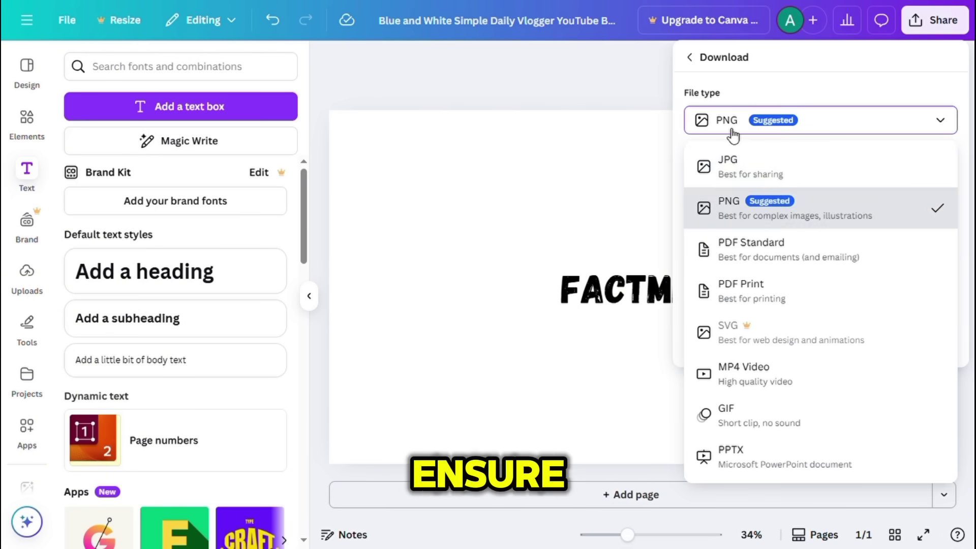
{"action": "left_click", "coordinate": [724, 209]}
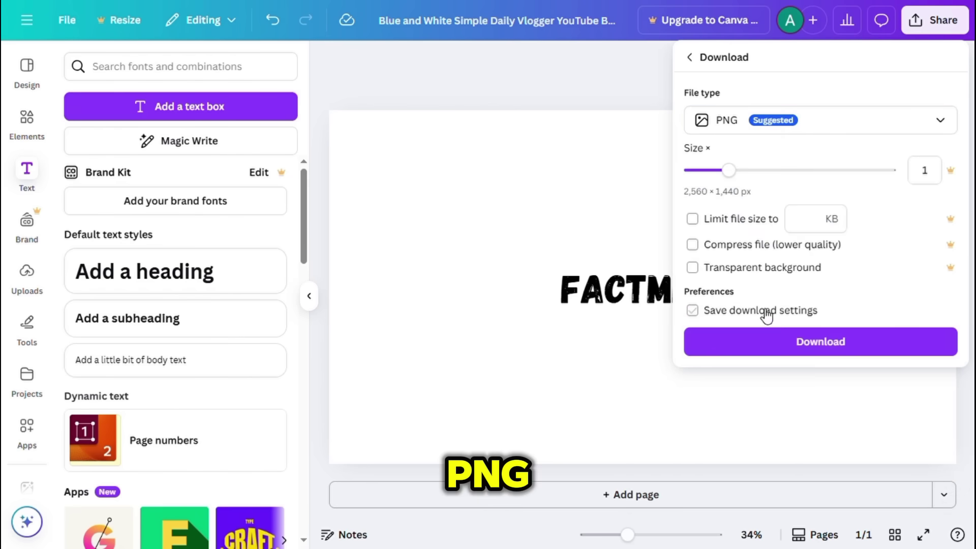
{"action": "left_click", "coordinate": [771, 345]}
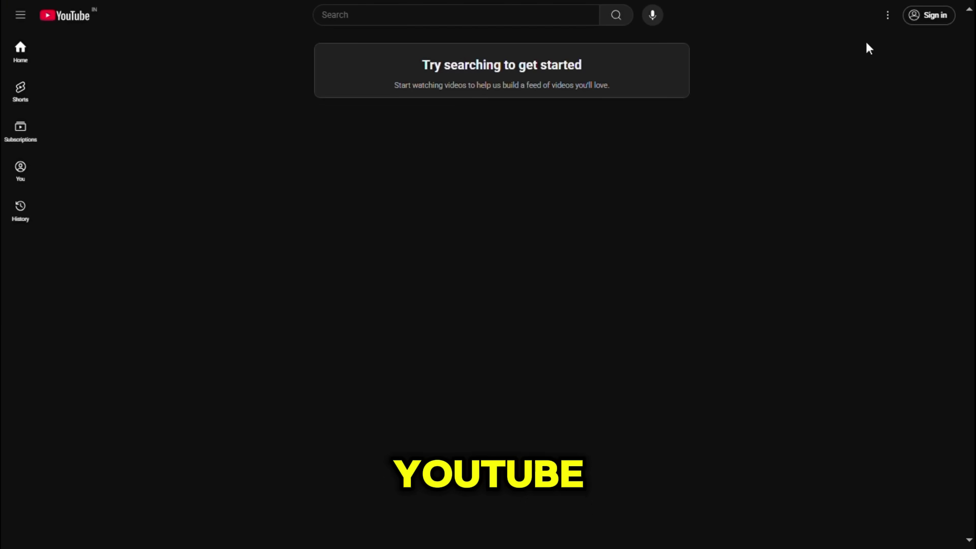
Step: Sign in to YouTube with a new Google account and publish the FACTMINT banner and logo
{"action": "left_click", "coordinate": [934, 20]}
{"action": "left_click", "coordinate": [665, 366]}
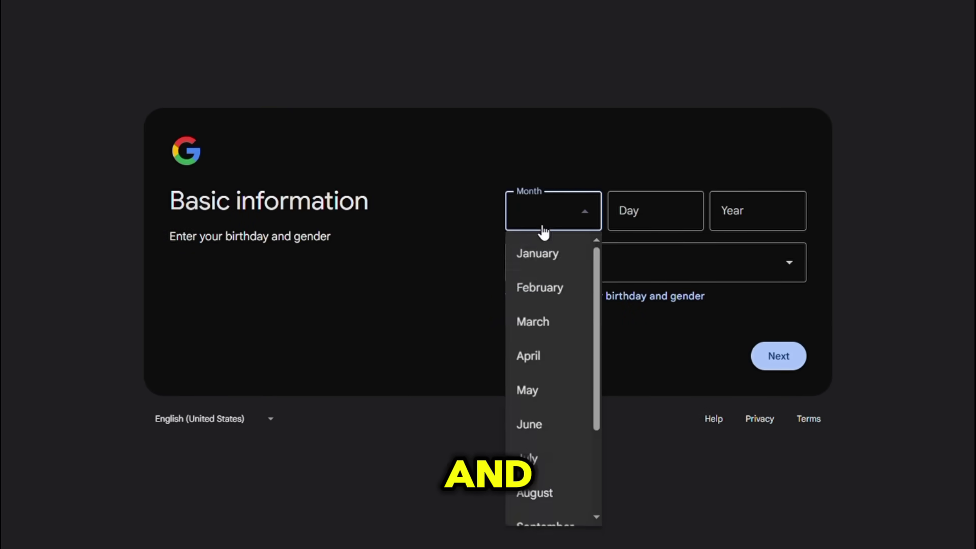
{"action": "left_click", "coordinate": [523, 252]}
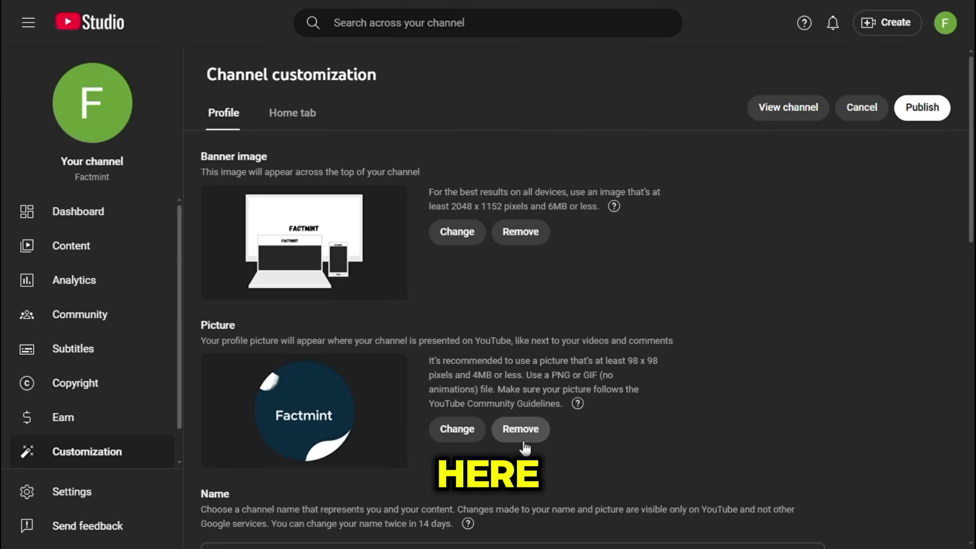
{"action": "left_click", "coordinate": [922, 108]}
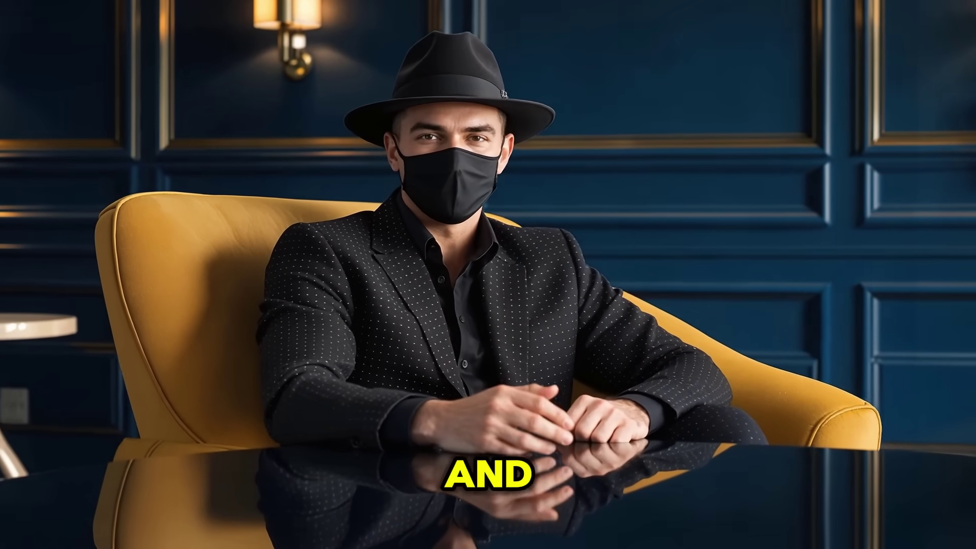
Step: Send prompt 1 from the Google Doc to get 20 recent viral incidents from the USA and UK
{"action": "left_click_drag", "start_coordinate": [294, 100], "coordinate": [459, 143]}
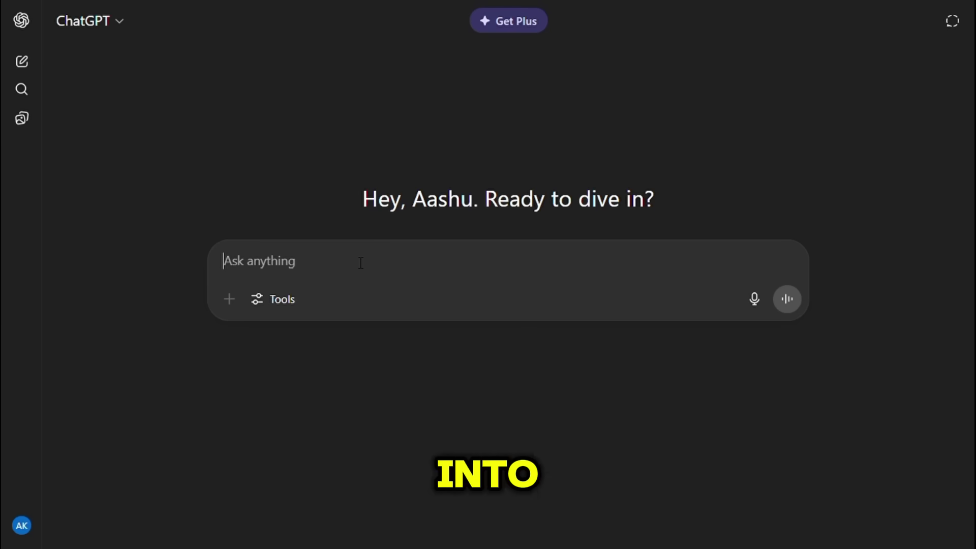
{"action": "type", "text": "\"Give me a list of 20 recent viral incidents or news events from the past few days (or today) that happened in rich/developed countries such as the USA, UK, Germany, Canada, etc. These should be trending, widely shared stories that gained attention on social media or news platforms.\""}
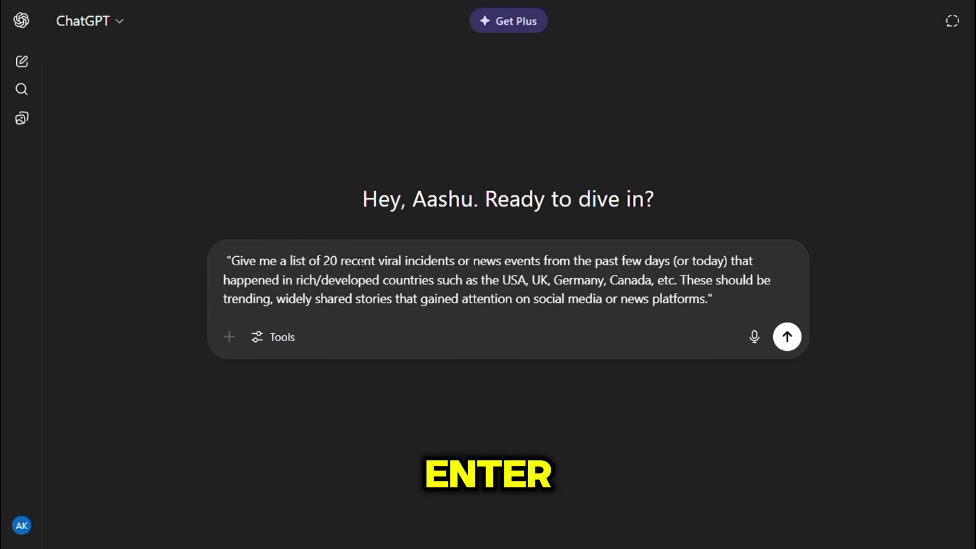
{"action": "key", "text": "Return"}
{"action": "left_click_drag", "start_coordinate": [971, 138], "coordinate": [971, 190]}
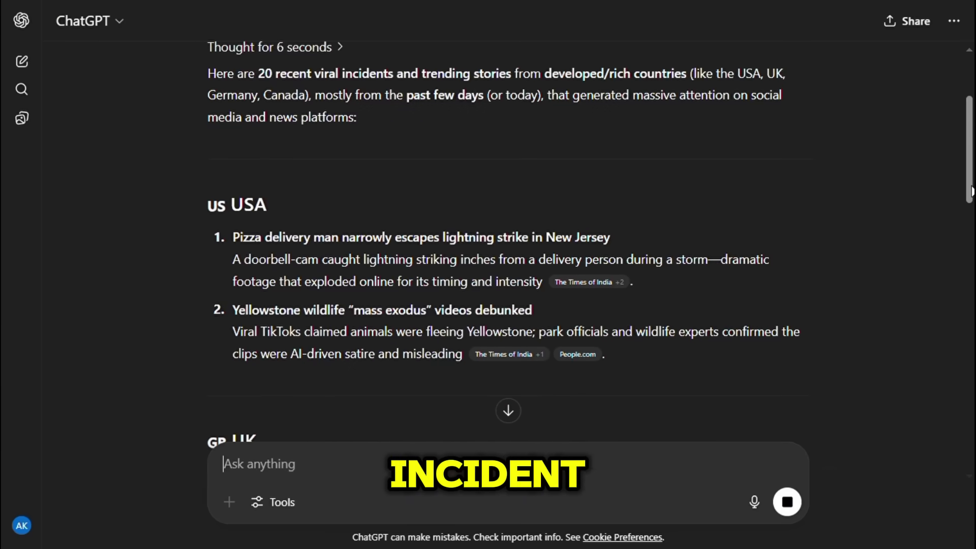
{"action": "scroll", "coordinate": [972, 192], "scroll_direction": "down", "scroll_amount": 3}
{"action": "scroll", "coordinate": [509, 244], "scroll_direction": "down", "scroll_amount": 2}
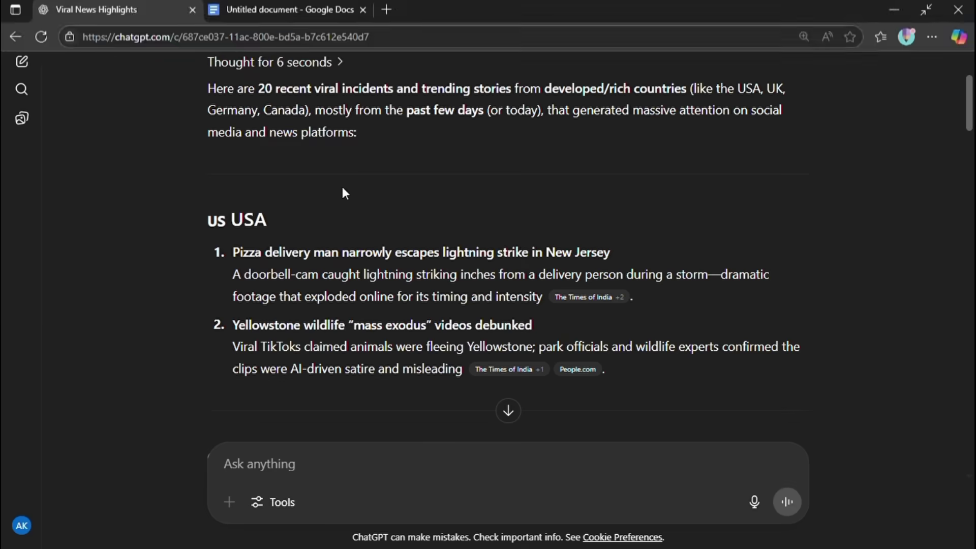
Step: Send prompt 2 with the pizza delivery man lightning headline inserted in place of [X]
{"action": "type", "text": "\"I have chosen [X] as the topic. Now tell me briefly what happened in this incident."}
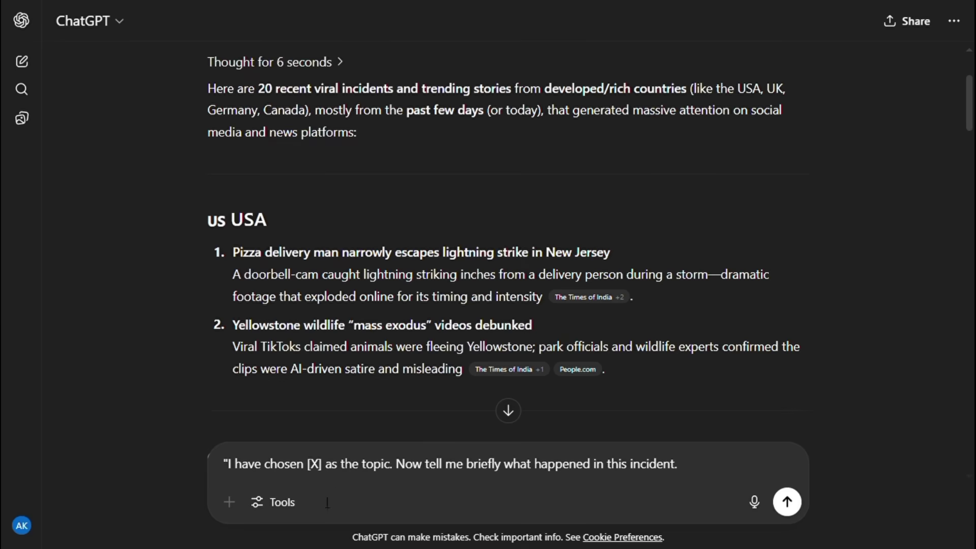
{"action": "left_click", "coordinate": [321, 472]}
{"action": "key", "text": "BackSpace"}
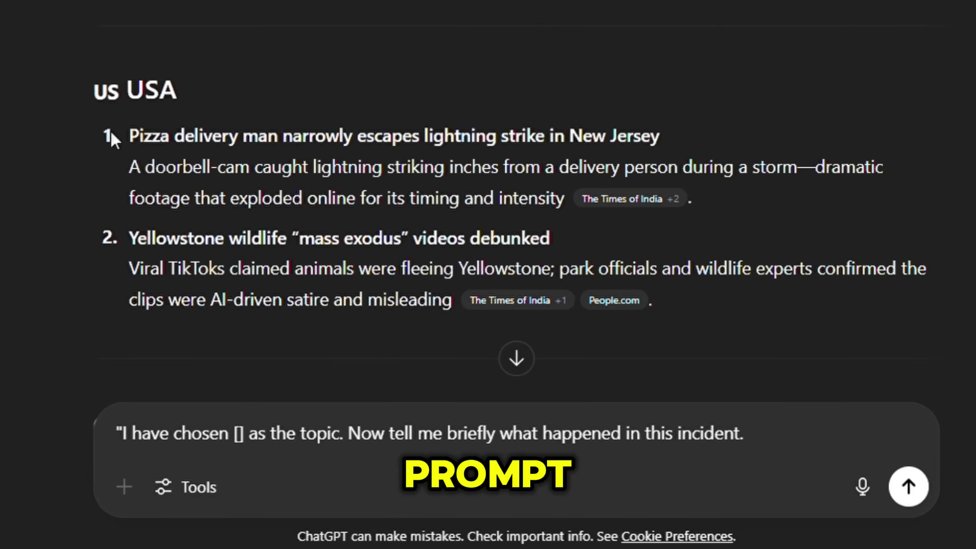
{"action": "left_click_drag", "start_coordinate": [130, 136], "coordinate": [669, 148]}
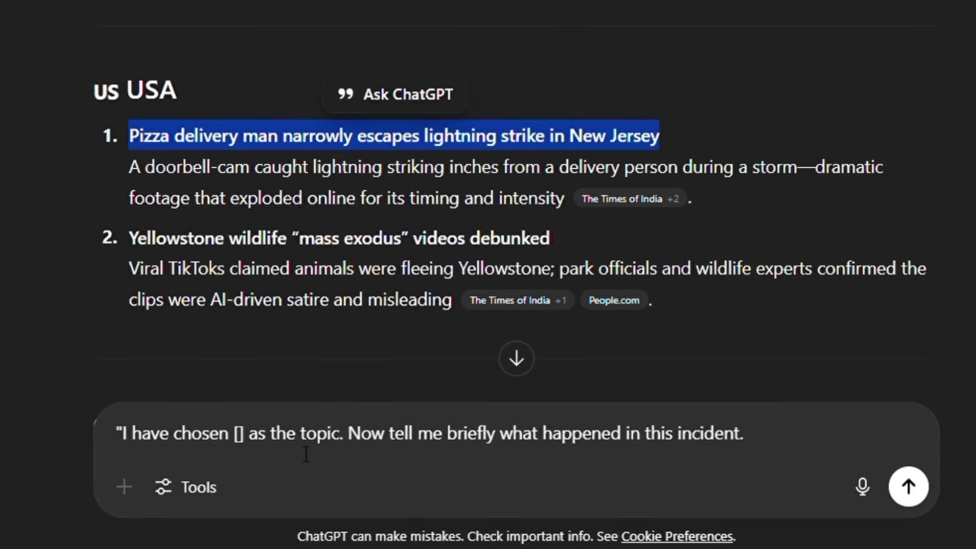
{"action": "key", "text": "ctrl+c"}
{"action": "left_click", "coordinate": [247, 447]}
{"action": "key", "text": "ctrl+v"}
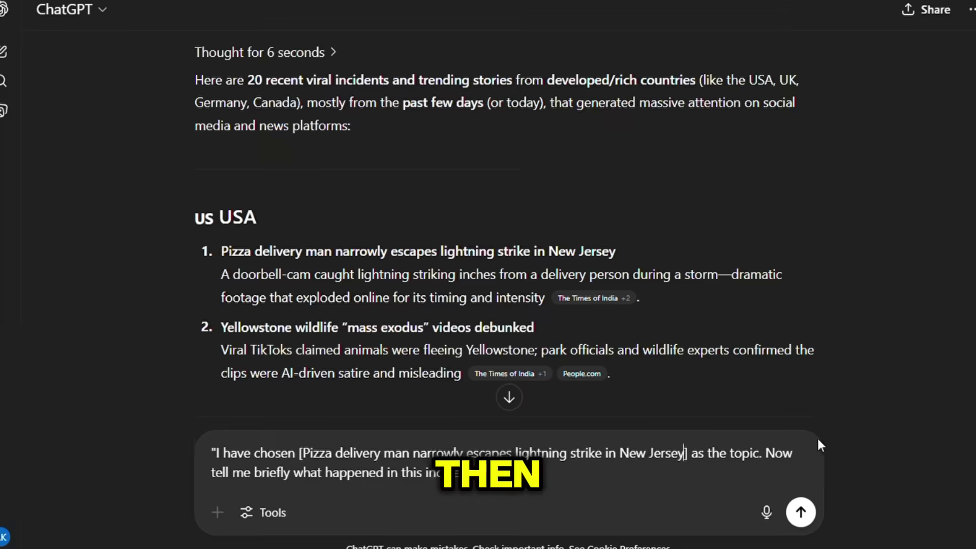
{"action": "key", "text": "Return"}
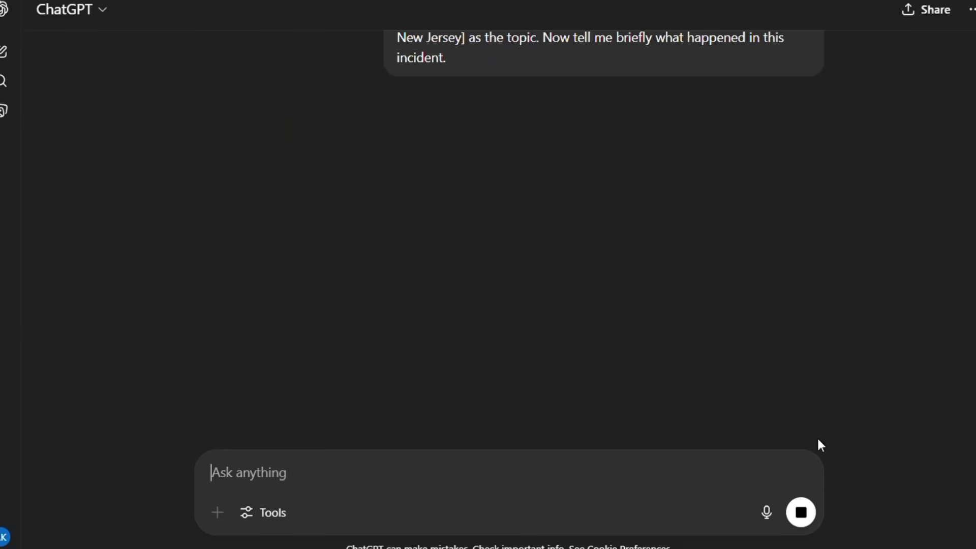
Step: Scroll through the New Jersey lightning-strike breakdown and its embedded news video
{"action": "scroll", "coordinate": [850, 393], "scroll_direction": "down", "scroll_amount": 3}
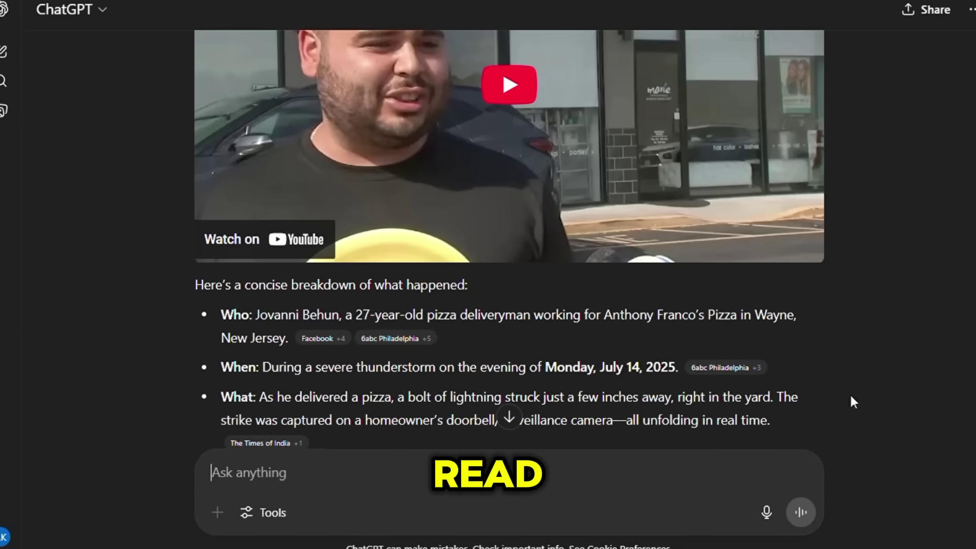
{"action": "scroll", "coordinate": [851, 398], "scroll_direction": "down", "scroll_amount": 8}
{"action": "scroll", "coordinate": [851, 398], "scroll_direction": "up", "scroll_amount": 3}
{"action": "scroll", "coordinate": [851, 397], "scroll_direction": "up", "scroll_amount": 8}
{"action": "scroll", "coordinate": [851, 397], "scroll_direction": "up", "scroll_amount": 5}
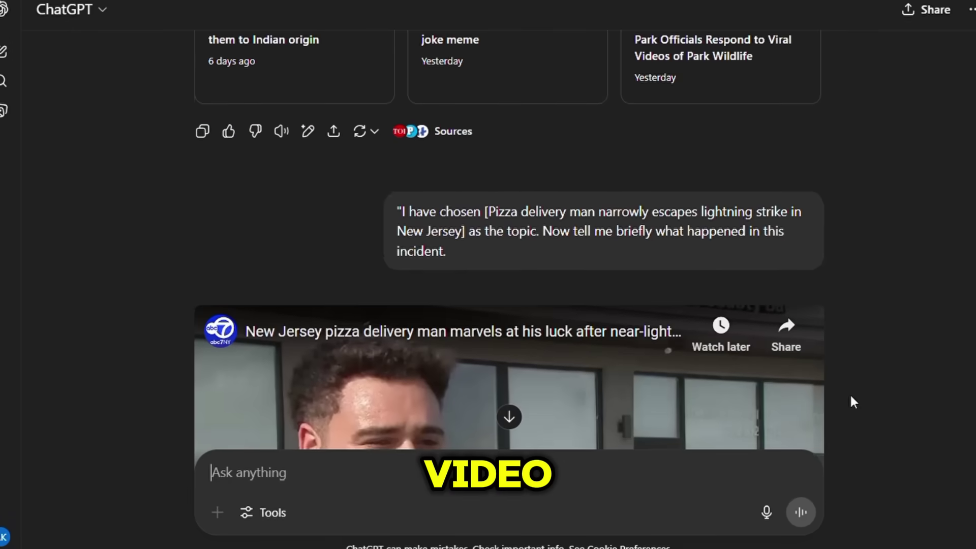
{"action": "scroll", "coordinate": [851, 397], "scroll_direction": "down", "scroll_amount": 10}
{"action": "scroll", "coordinate": [851, 397], "scroll_direction": "up", "scroll_amount": 1}
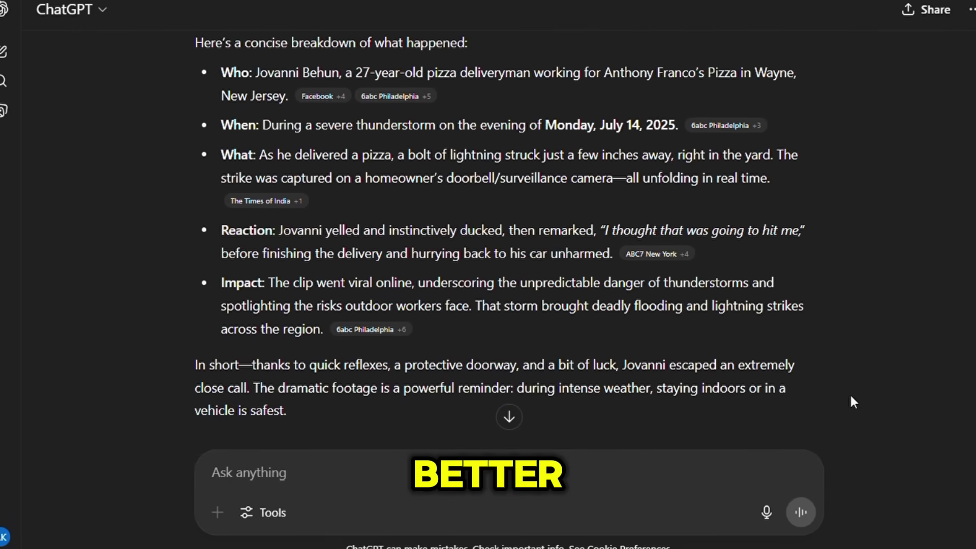
{"action": "scroll", "coordinate": [851, 397], "scroll_direction": "down", "scroll_amount": 5}
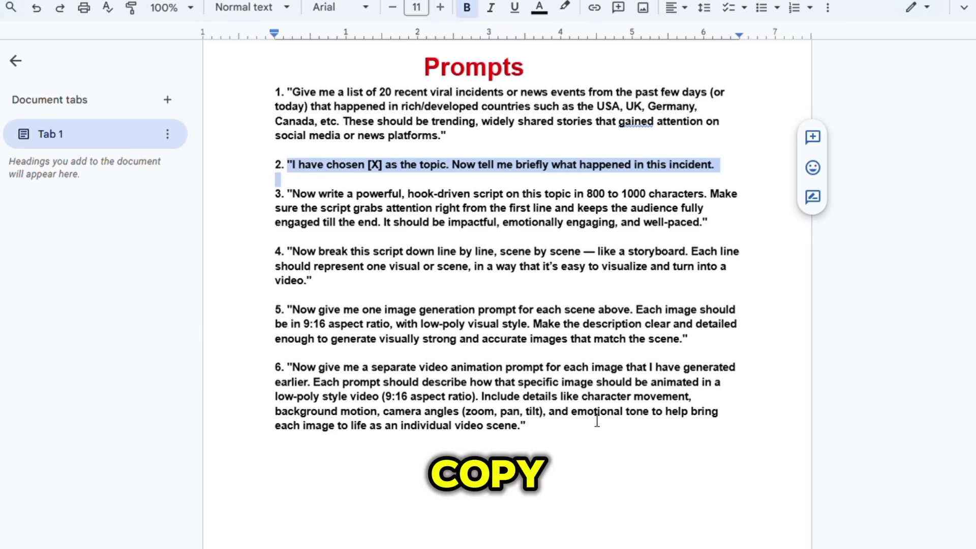
Step: Send prompt 3 to get a ~975-character hook-driven script of the lightning near-miss, then review it
{"action": "left_click_drag", "start_coordinate": [288, 194], "coordinate": [363, 244]}
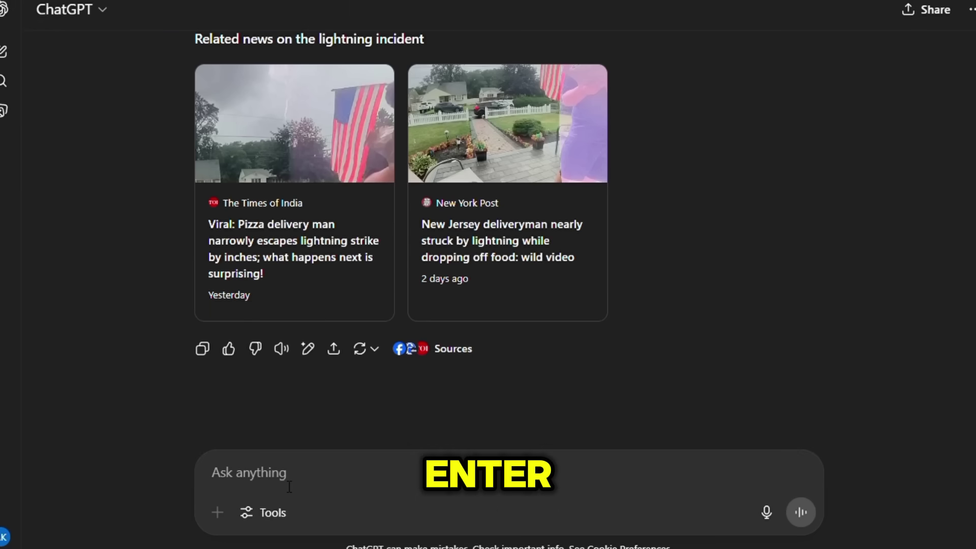
{"action": "key", "text": "ctrl+v"}
{"action": "key", "text": "Return"}
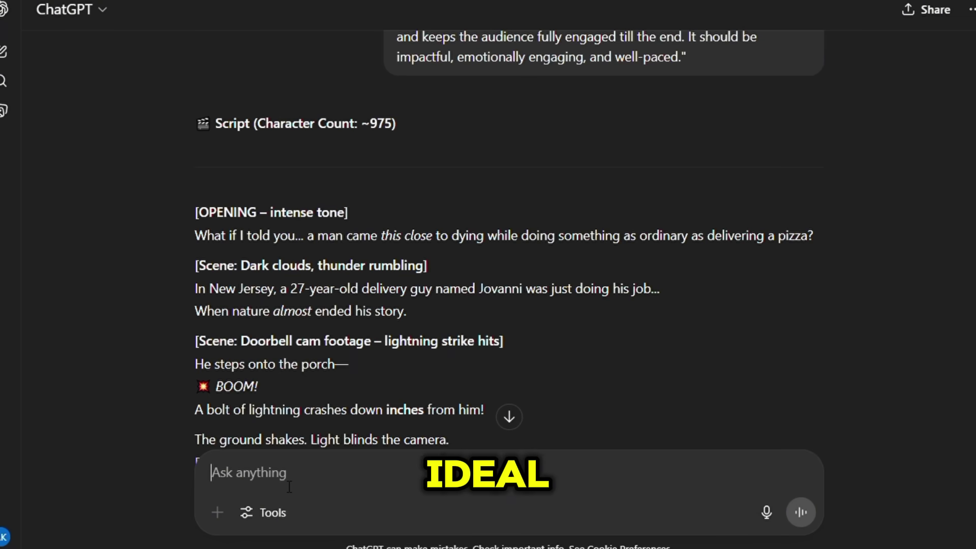
{"action": "scroll", "coordinate": [126, 344], "scroll_direction": "down", "scroll_amount": 8}
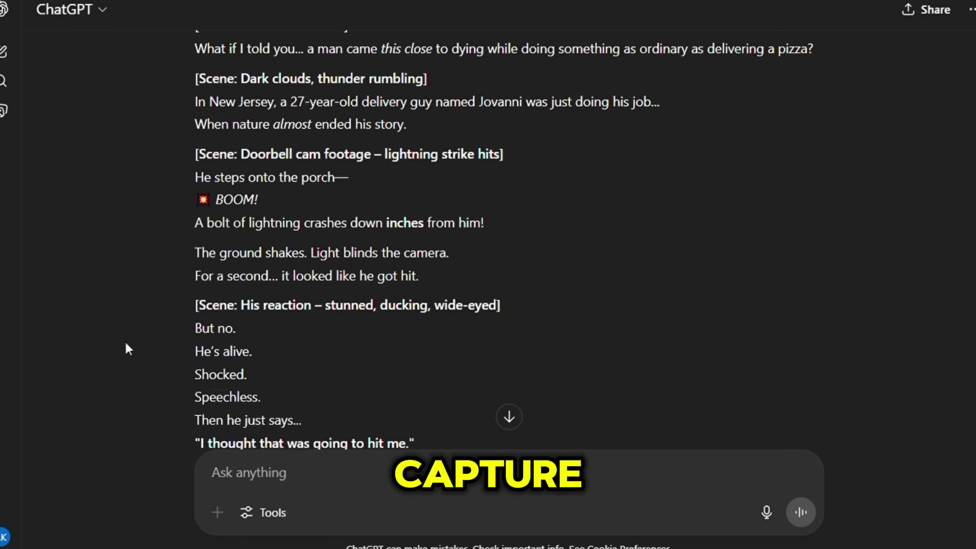
{"action": "scroll", "coordinate": [126, 348], "scroll_direction": "down", "scroll_amount": 3}
{"action": "scroll", "coordinate": [126, 348], "scroll_direction": "up", "scroll_amount": 11}
{"action": "scroll", "coordinate": [127, 348], "scroll_direction": "down", "scroll_amount": 3}
{"action": "scroll", "coordinate": [126, 348], "scroll_direction": "down", "scroll_amount": 8}
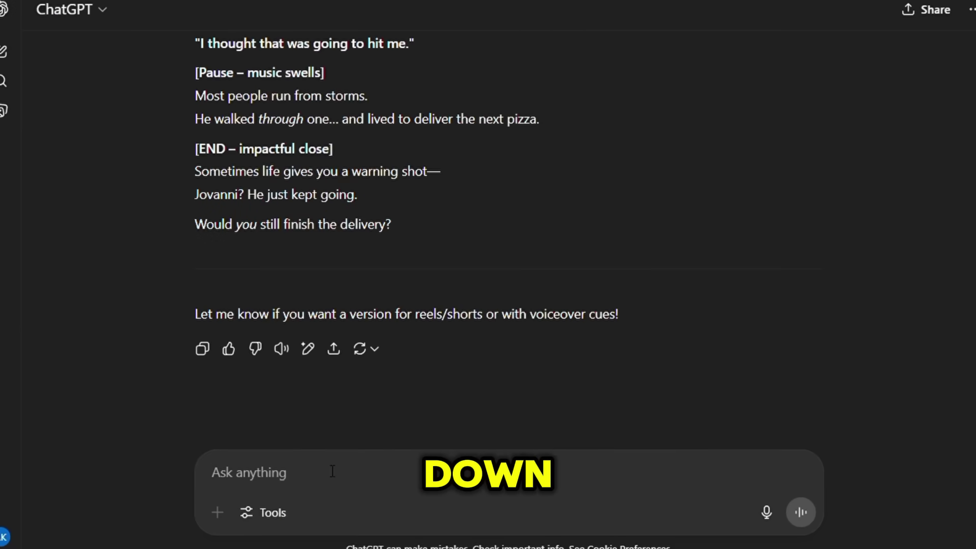
{"action": "left_click_drag", "start_coordinate": [286, 252], "coordinate": [329, 295]}
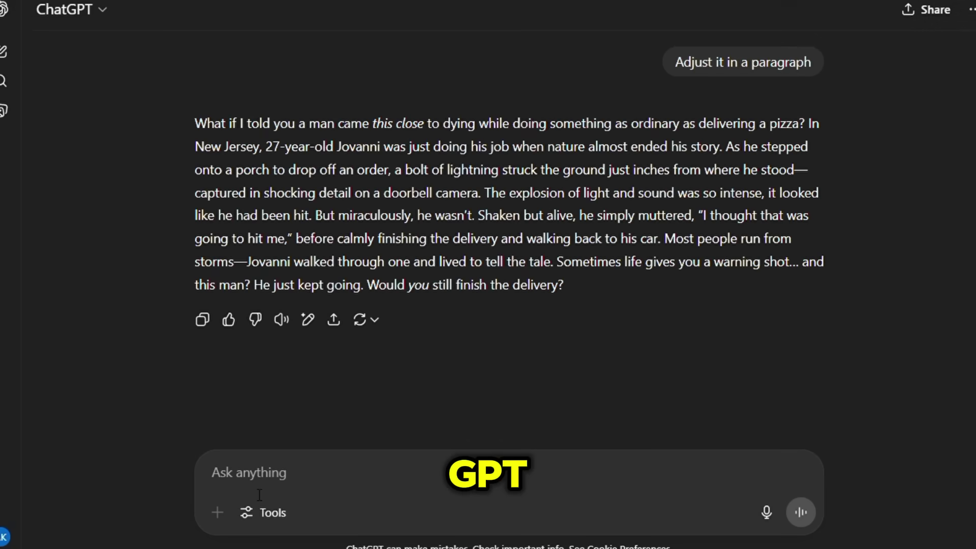
Step: Send prompt 4 for a scene-by-scene storyboard and scroll through scenes 1 to 9
{"action": "key", "text": "ctrl+v"}
{"action": "key", "text": "Return"}
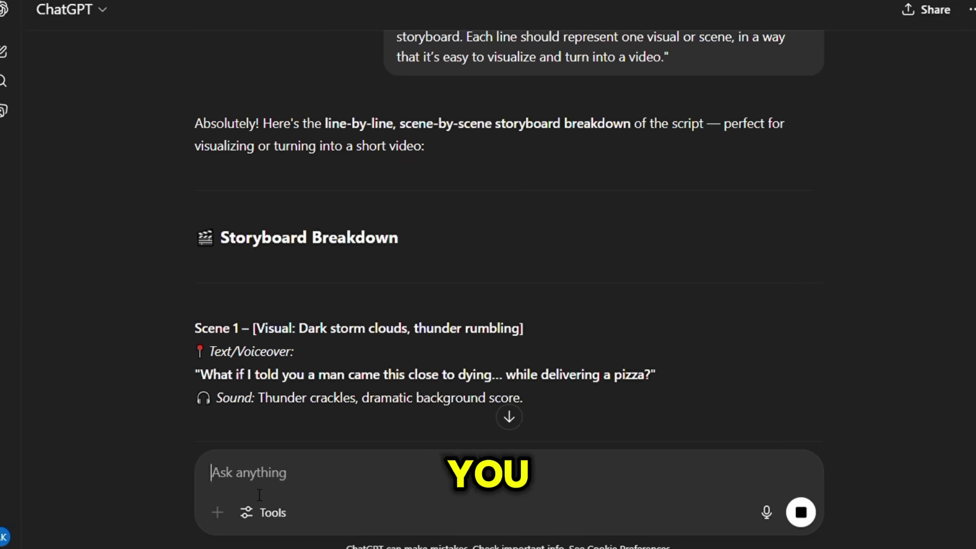
{"action": "scroll", "coordinate": [180, 376], "scroll_direction": "down", "scroll_amount": 10}
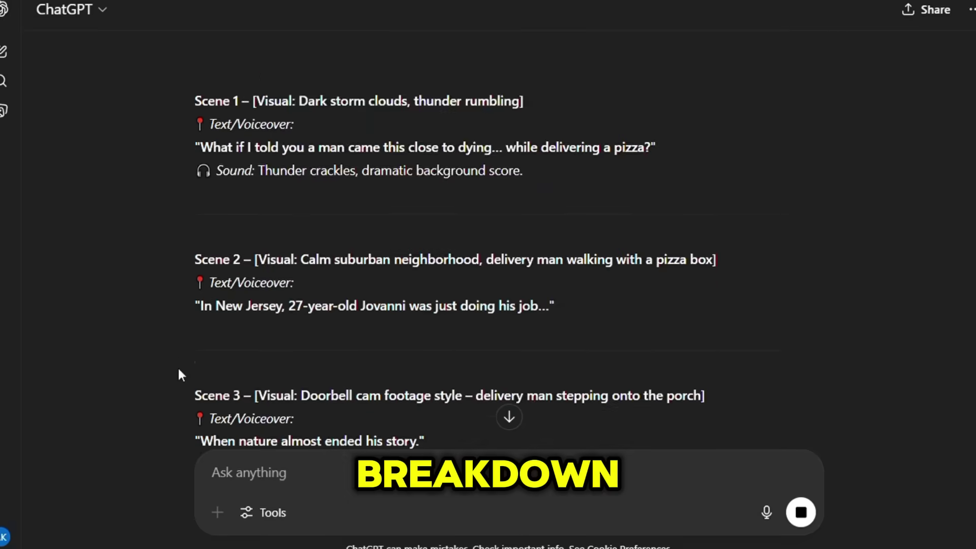
{"action": "scroll", "coordinate": [179, 375], "scroll_direction": "down", "scroll_amount": 15}
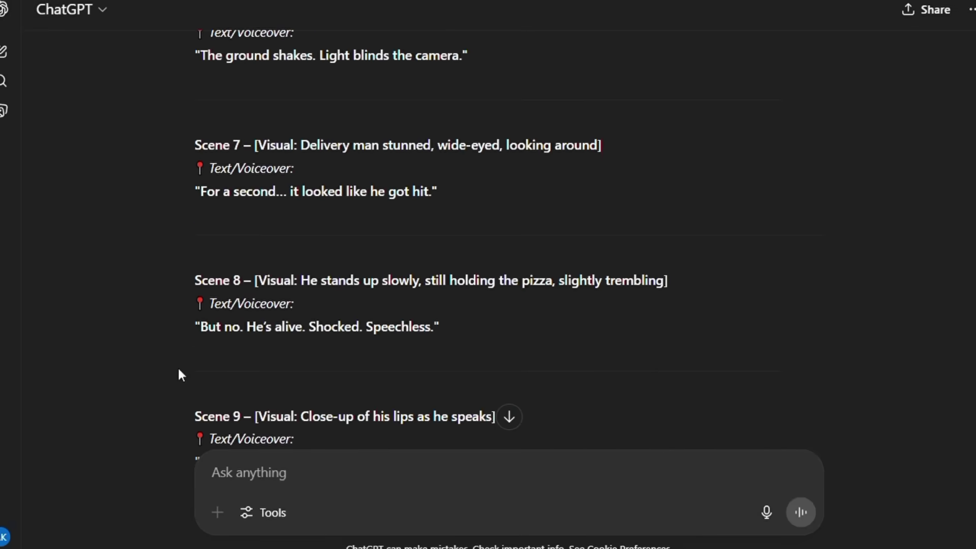